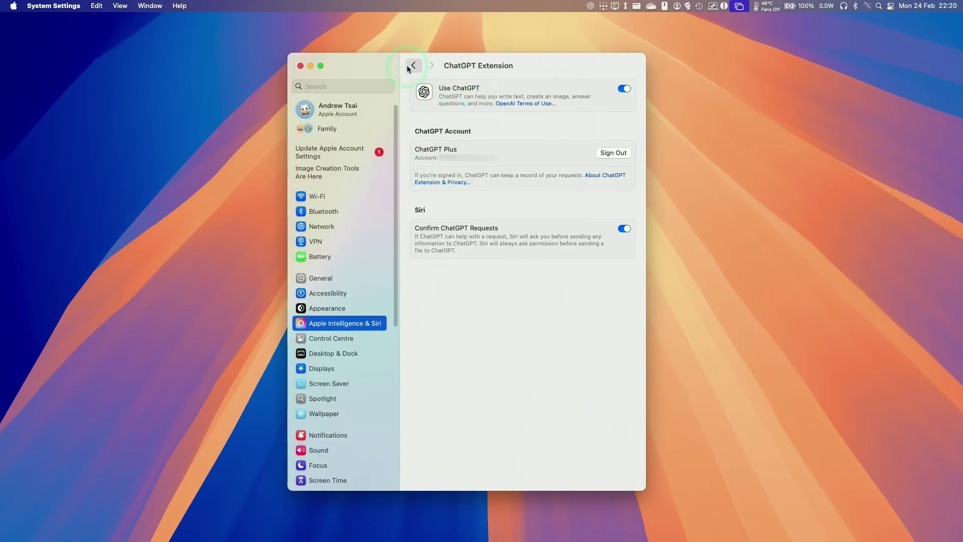
Step: Go back to the Apple Intelligence & Siri page and summon an empty Type to Siri prompt
click(414, 65)
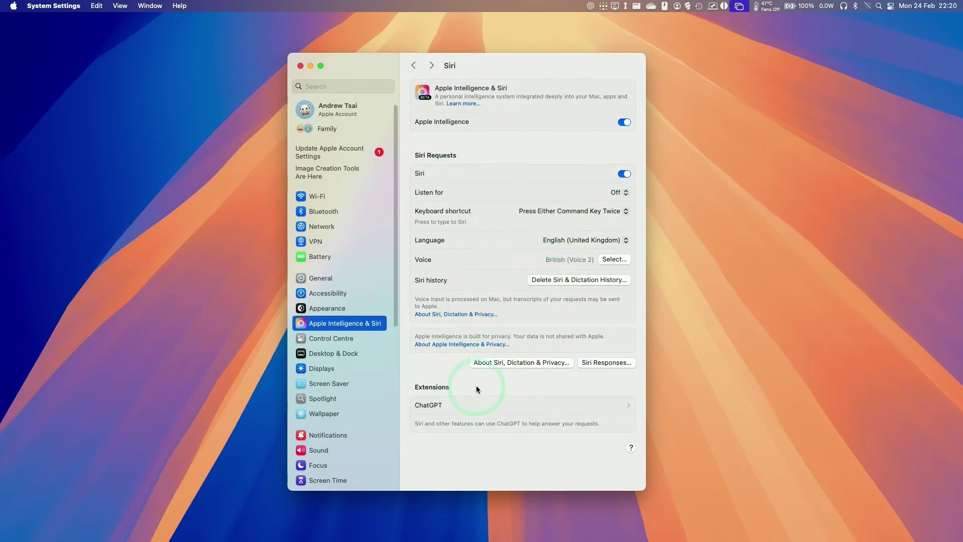
click(795, 91)
key(super)
key(super)
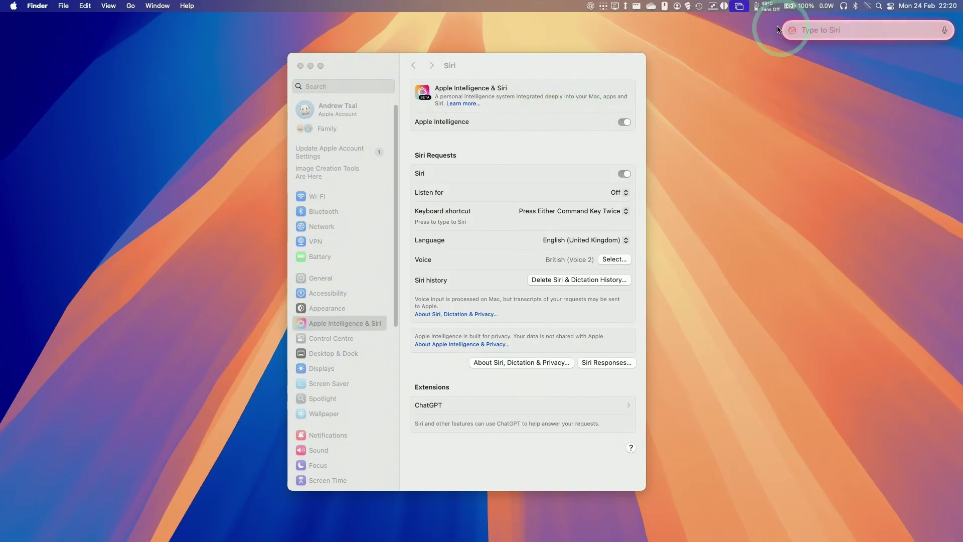
Step: Dismiss Type to Siri and check About This Mac to confirm 48 GB of memory
click(610, 66)
click(540, 117)
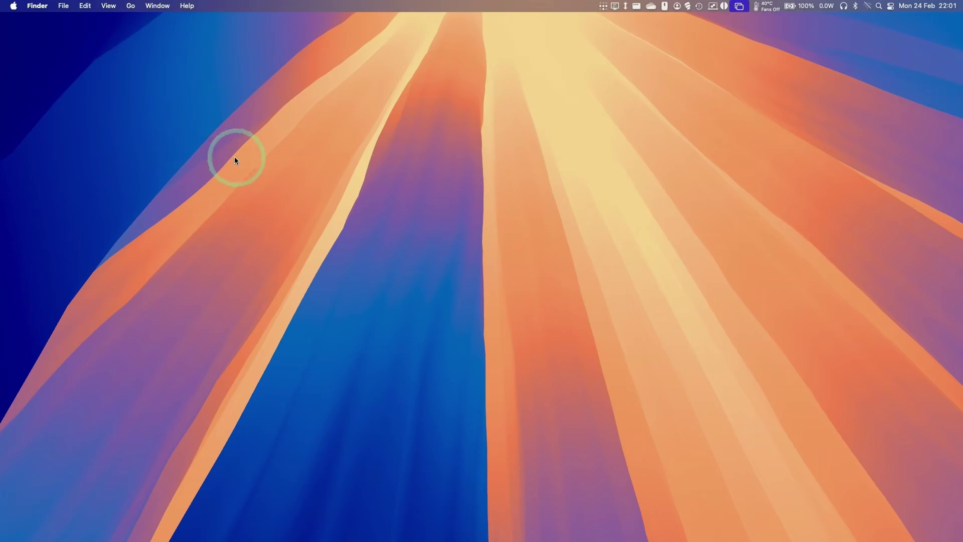
click(20, 3)
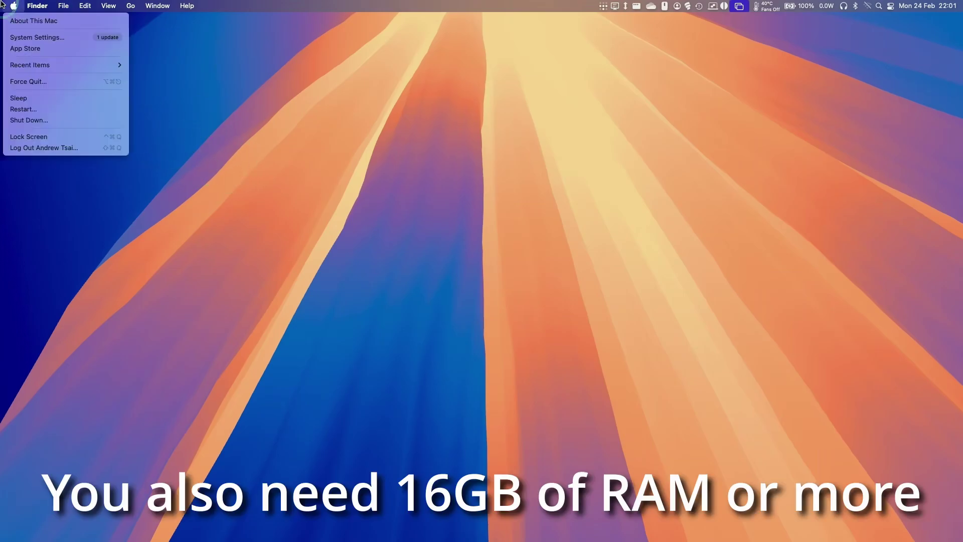
click(36, 21)
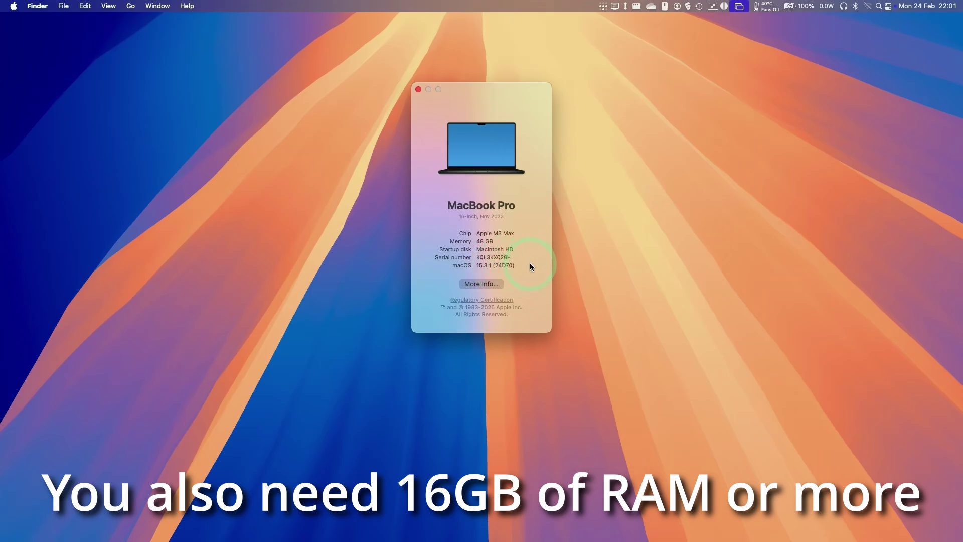
Step: Close About This Mac and open System Settings from the Apple menu
click(418, 90)
click(12, 4)
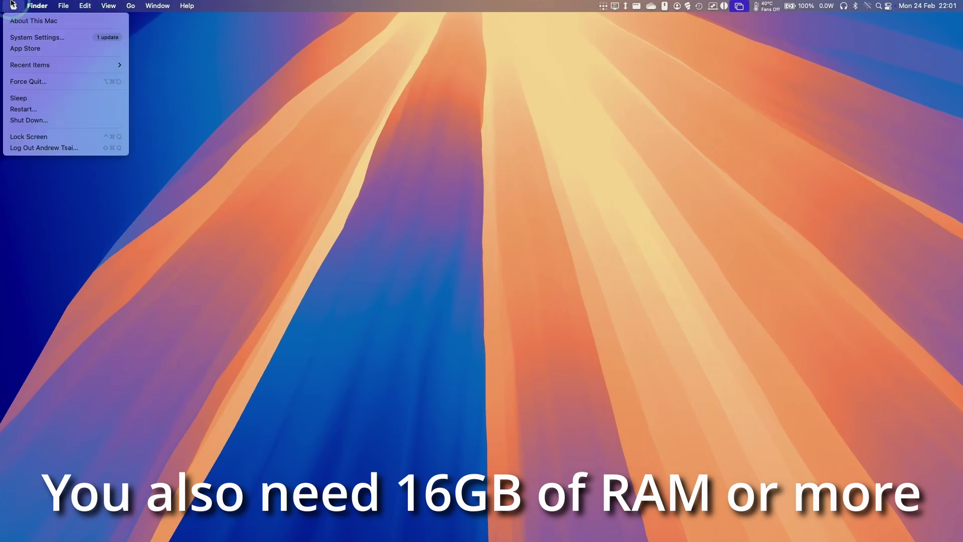
click(20, 44)
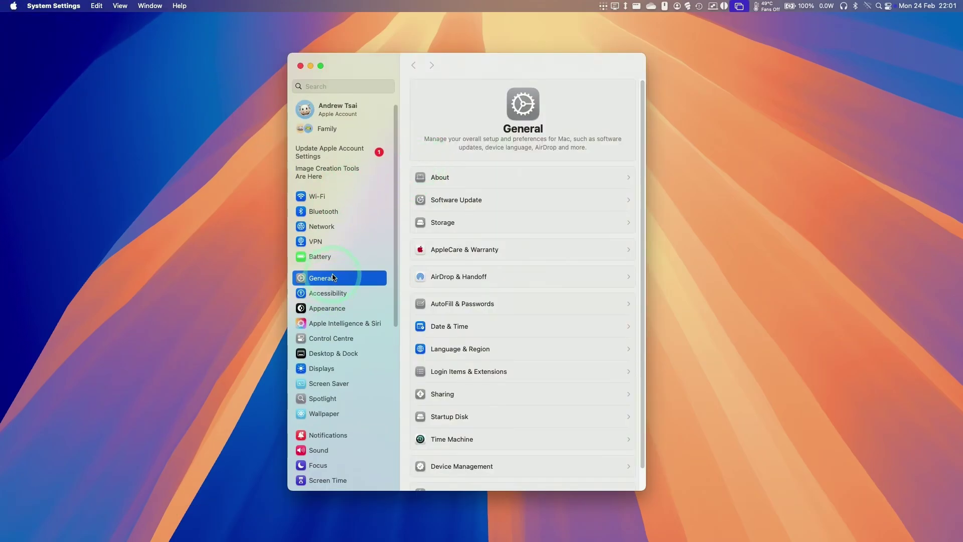
Step: Check Software Update shows macOS Sequoia 15.3.1 current, then go to Apple Intelligence & Siri
click(433, 200)
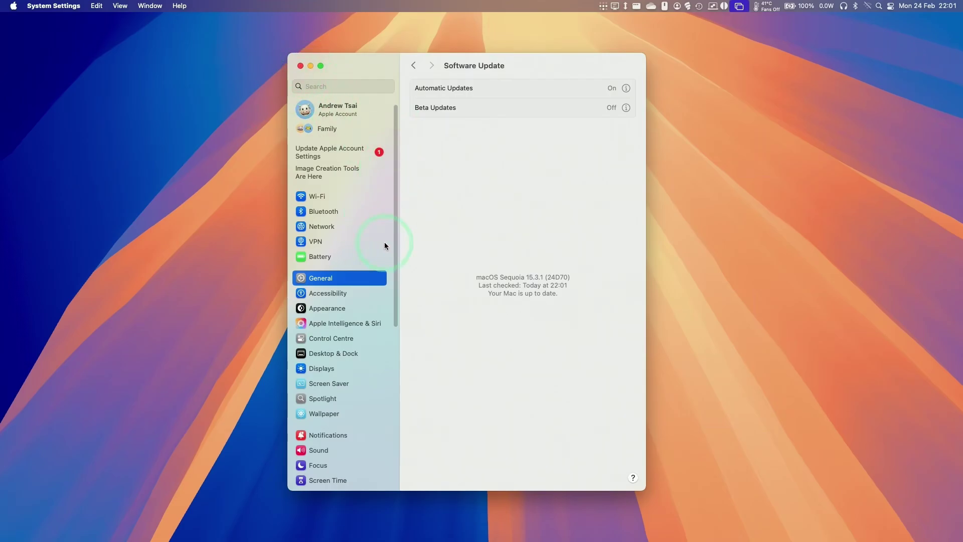
click(348, 325)
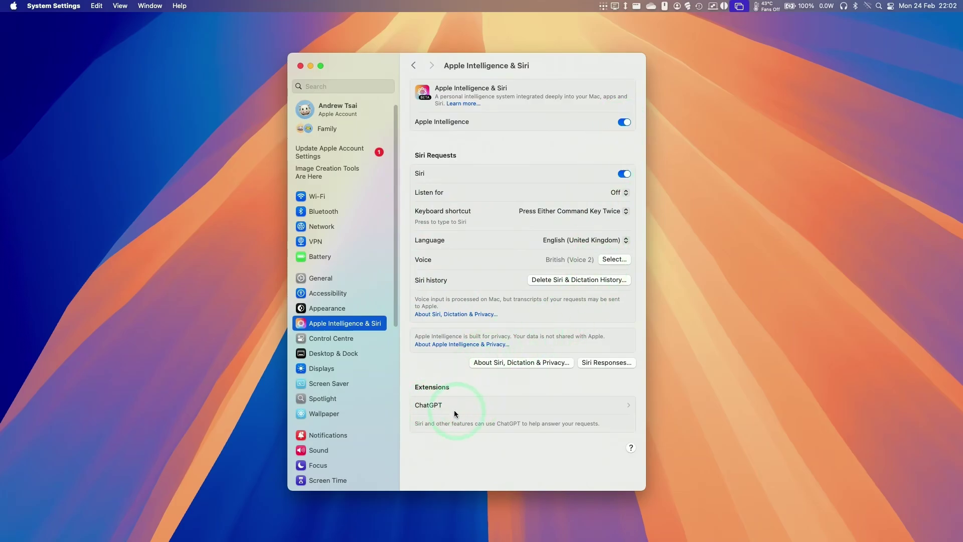
Step: Set up the ChatGPT extension under Extensions and enable it without signing in
click(494, 408)
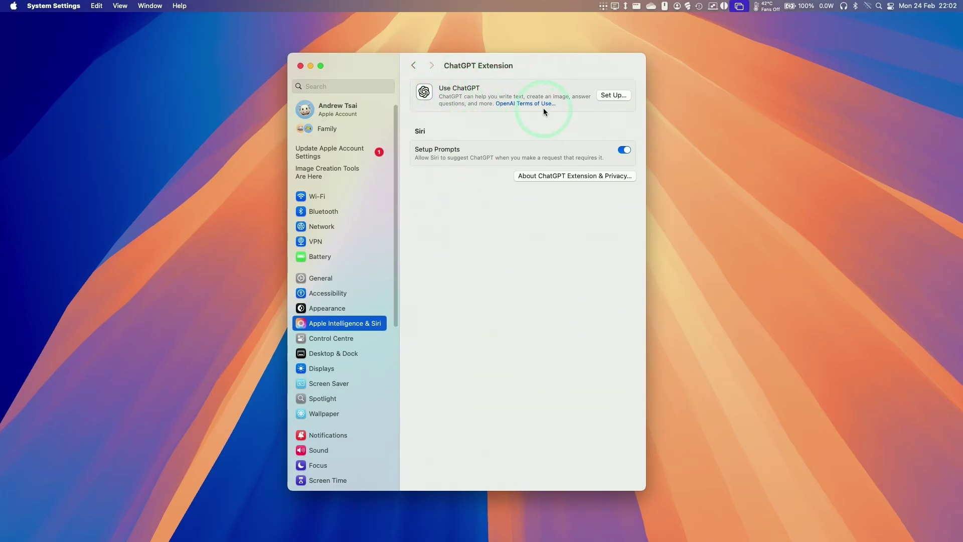
click(614, 96)
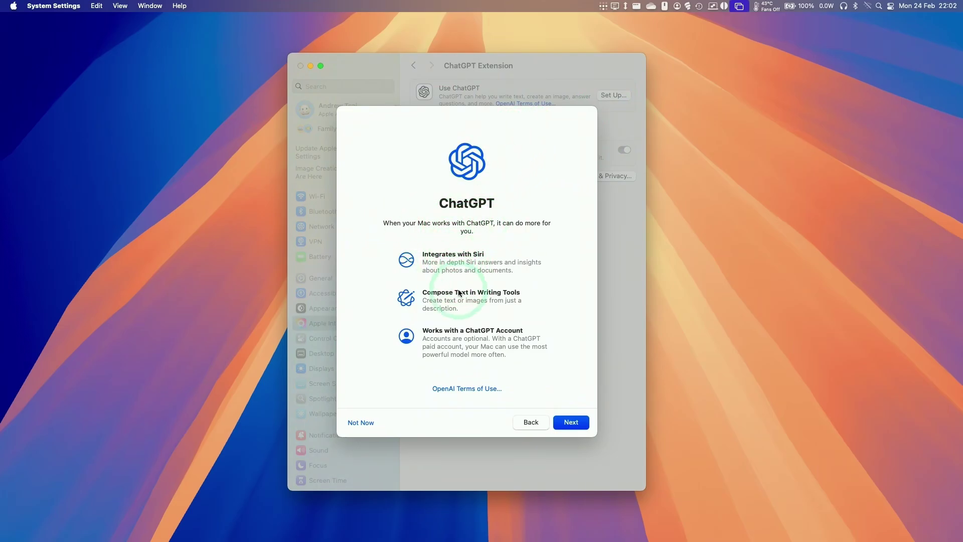
click(570, 422)
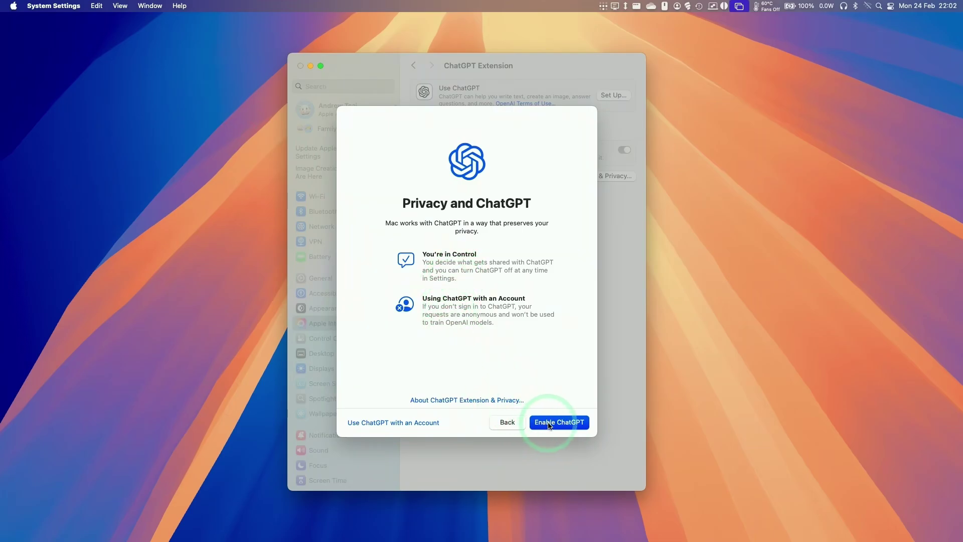
click(549, 425)
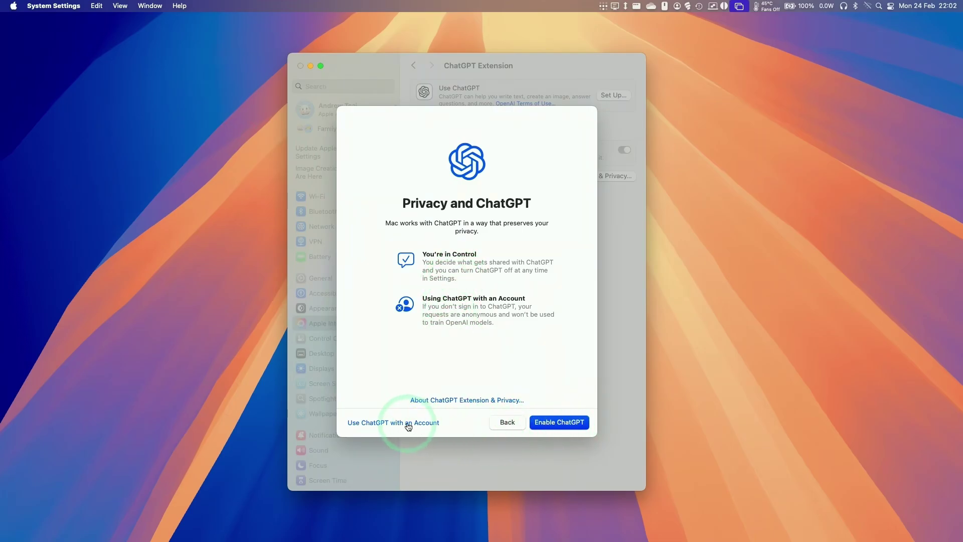
click(558, 424)
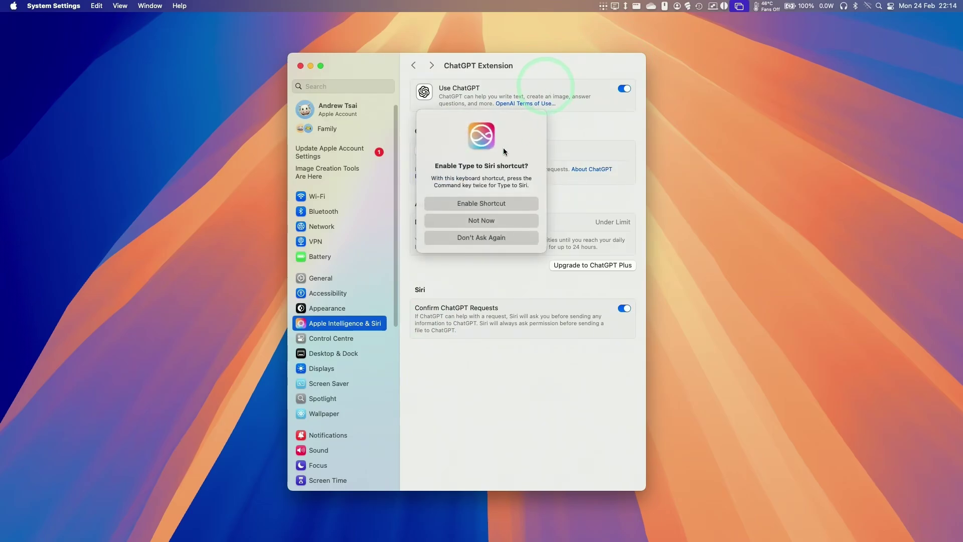
Step: Turn on the Type to Siri shortcut and ask Siri for a bear-in-the-woods story for a 6 year old
drag(468, 119, 717, 114)
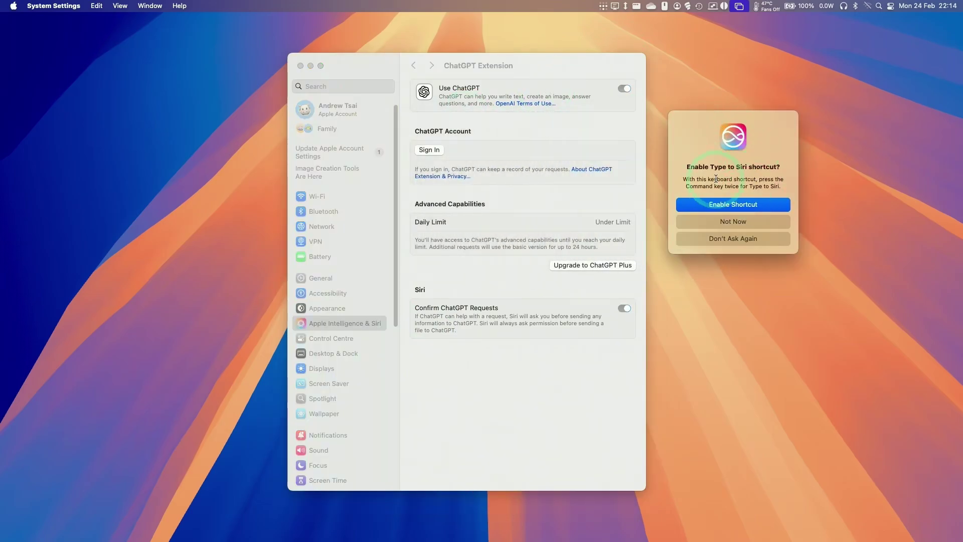
click(715, 209)
key(super)
key(super)
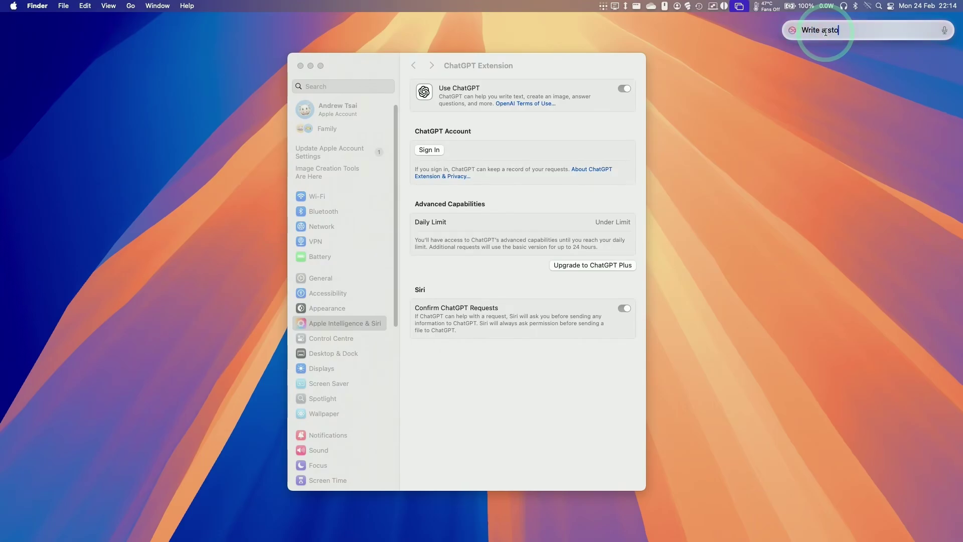
text(Write a story a)
text(bout a b)
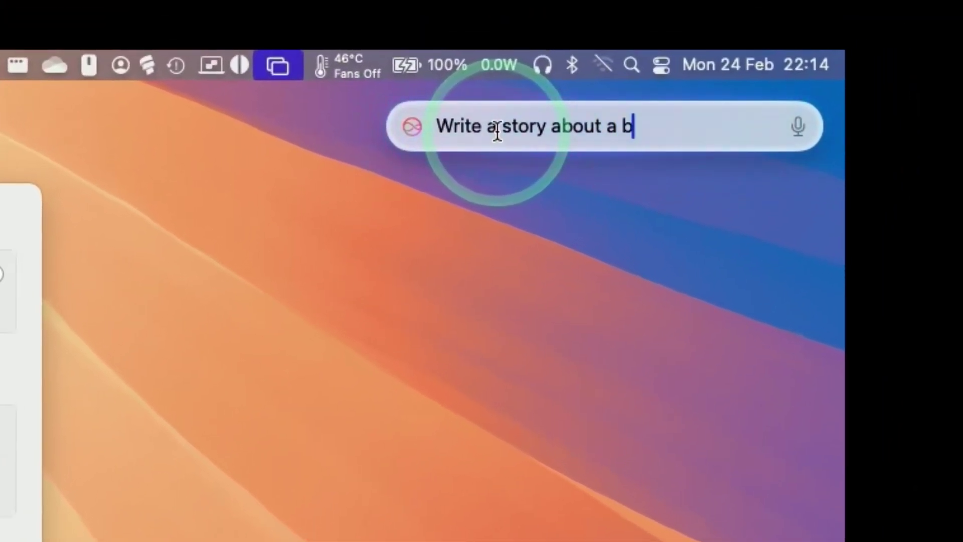
text(ear in the woods f)
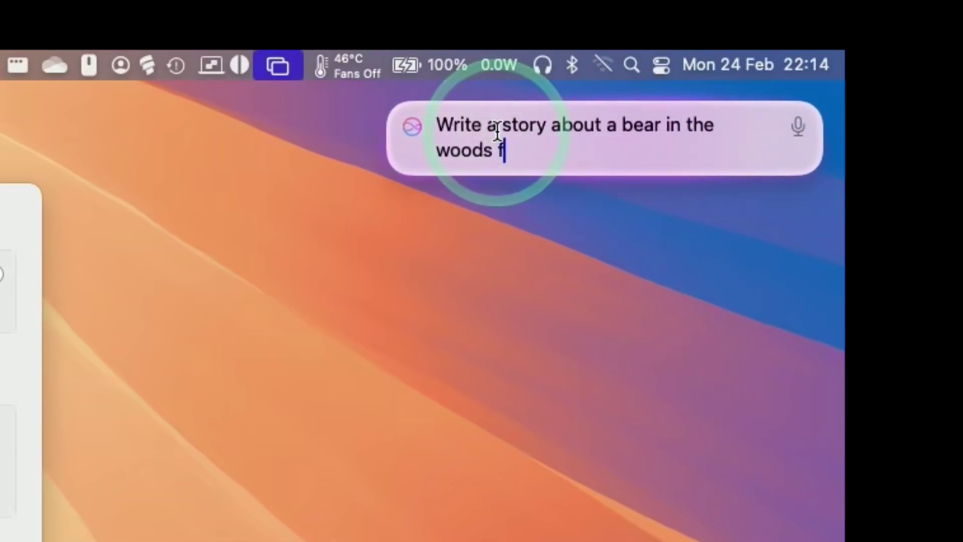
text(or a 6)
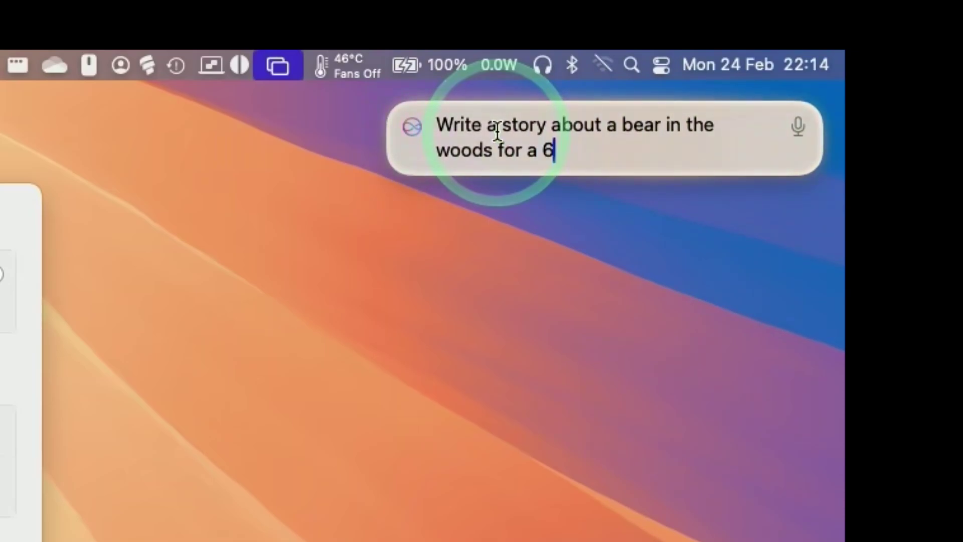
text( year old child)
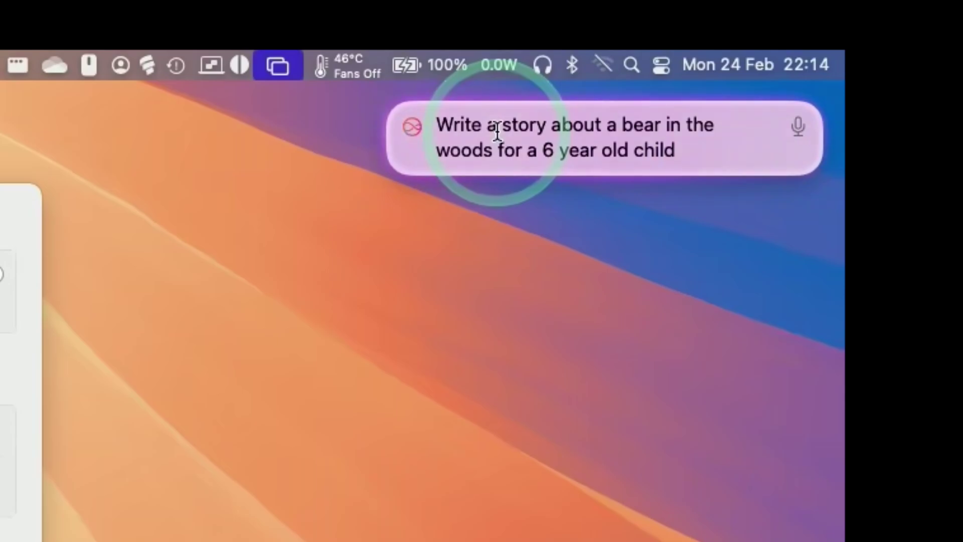
key(Return)
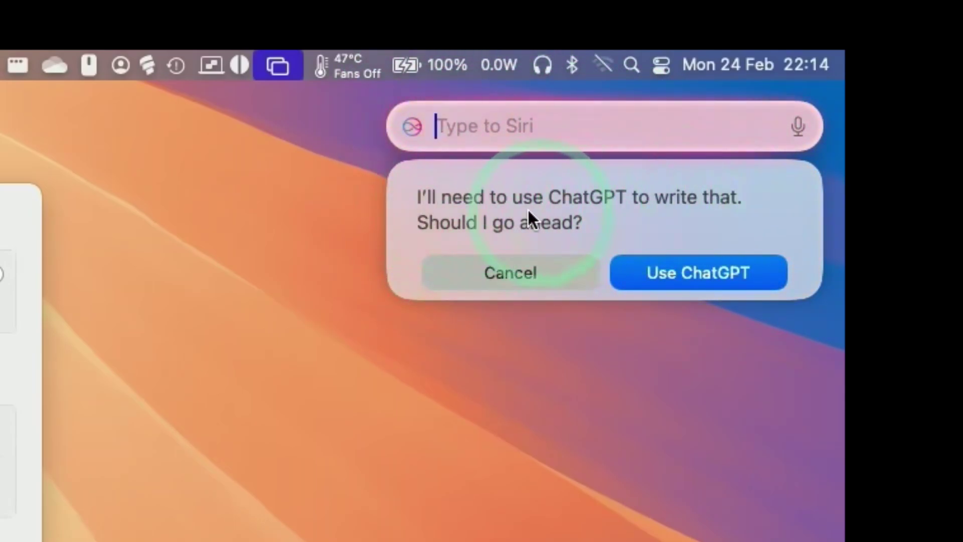
Step: Let ChatGPT write the story of Benny the bear and scroll through it to The End
click(688, 275)
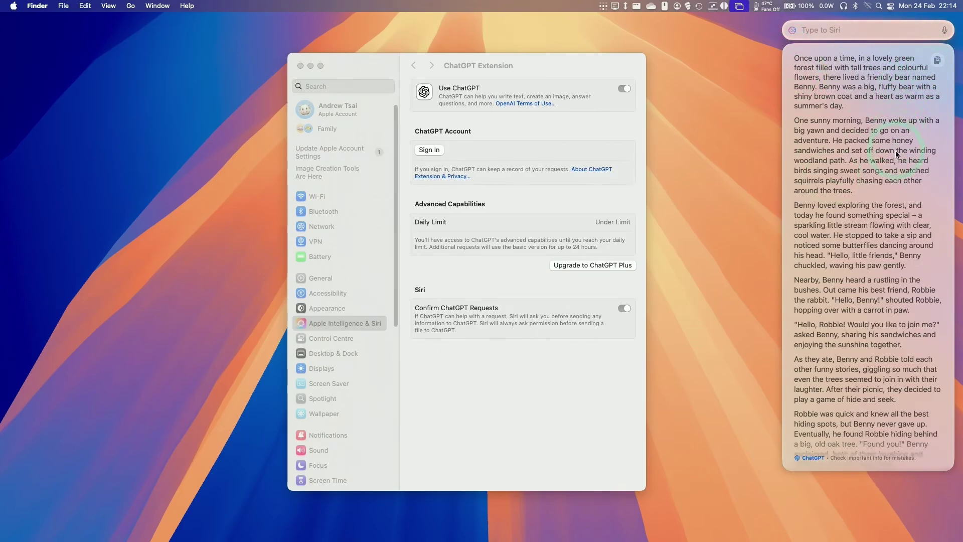
scroll(877, 193, down, 5)
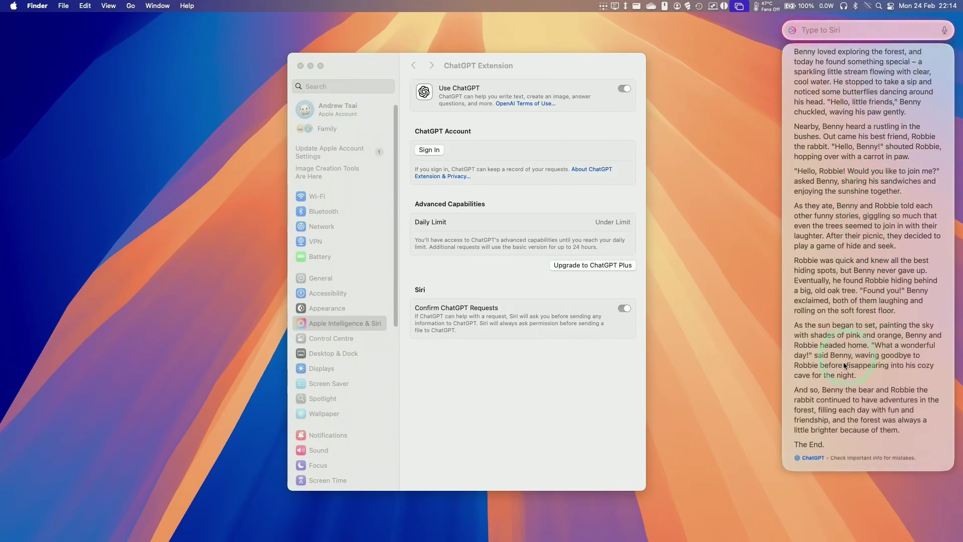
scroll(850, 371, up, 5)
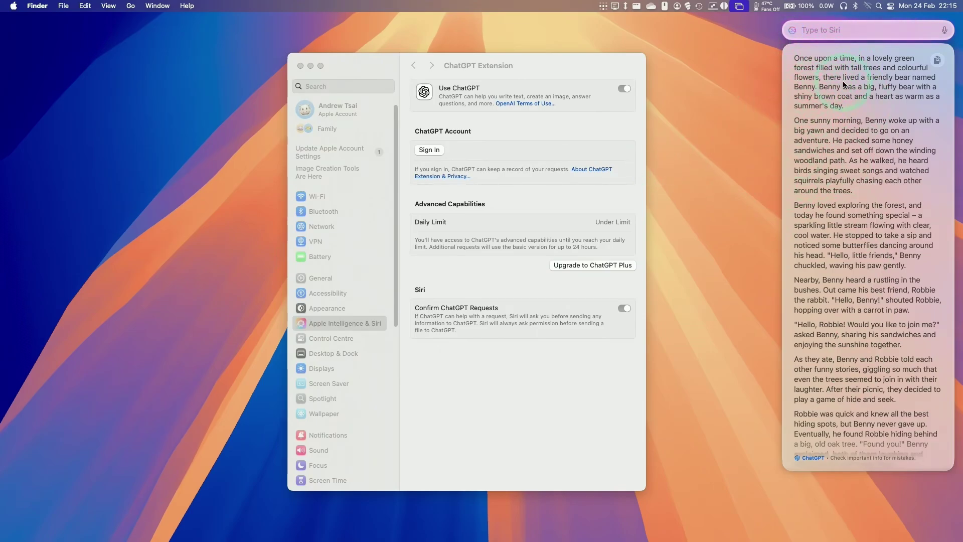
Step: Sign in to ChatGPT with Google in Safari, linking a ChatGPT Plus account to the extension
click(622, 140)
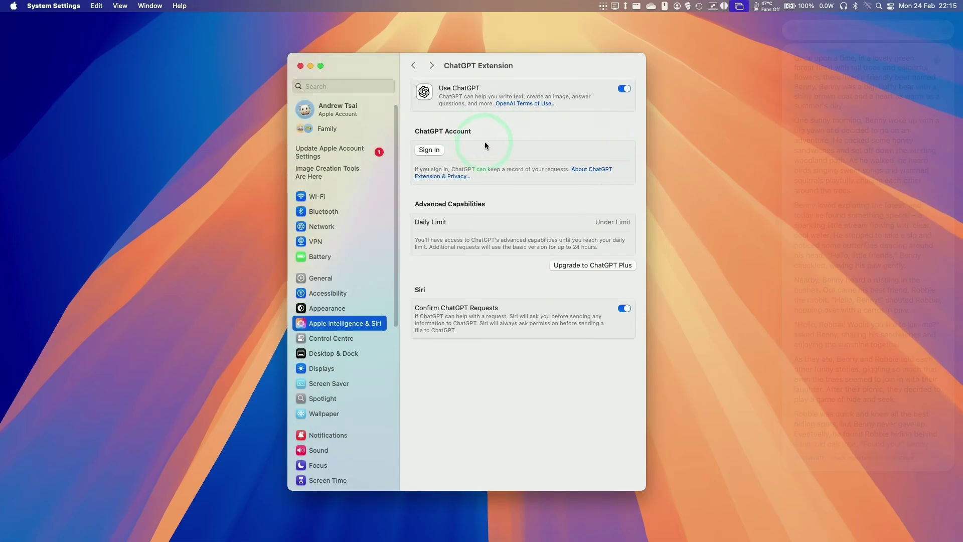
click(424, 151)
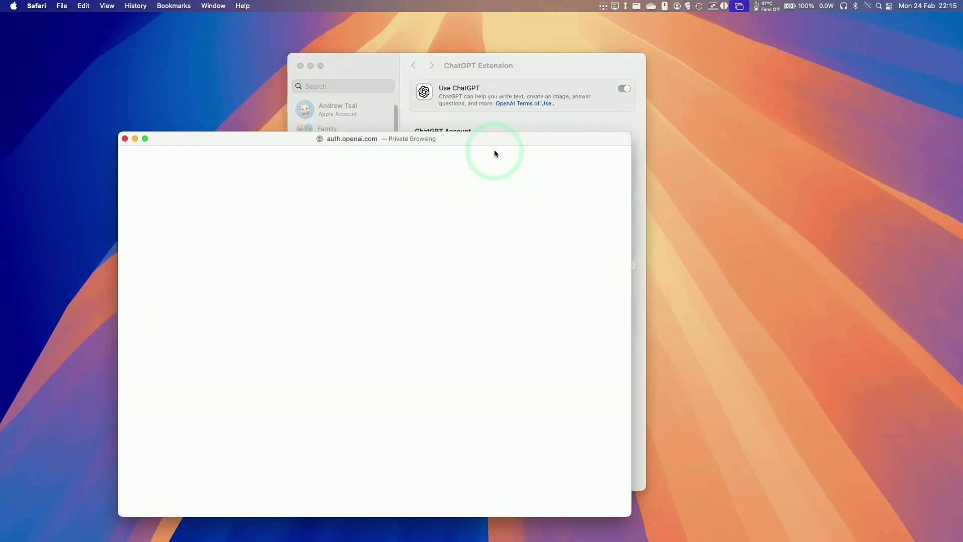
drag(395, 136, 625, 127)
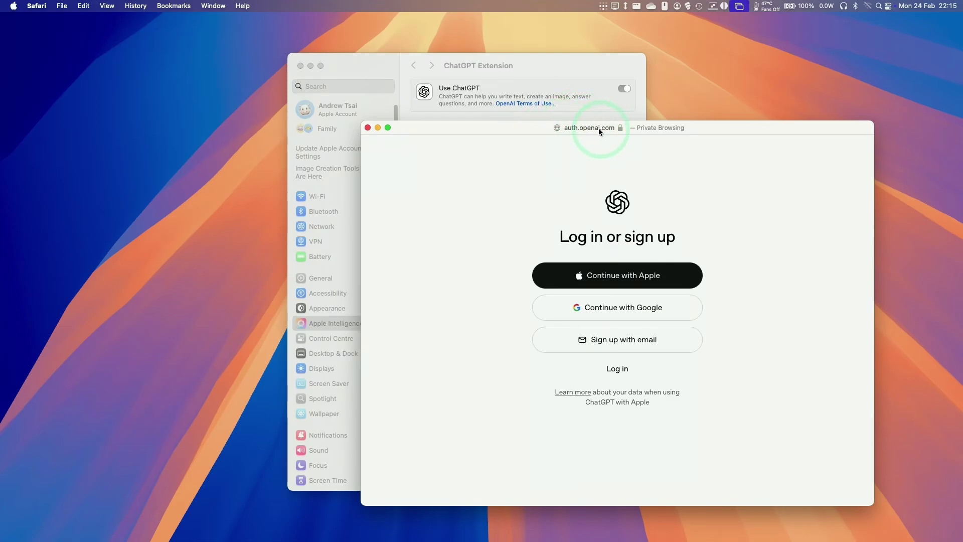
click(593, 314)
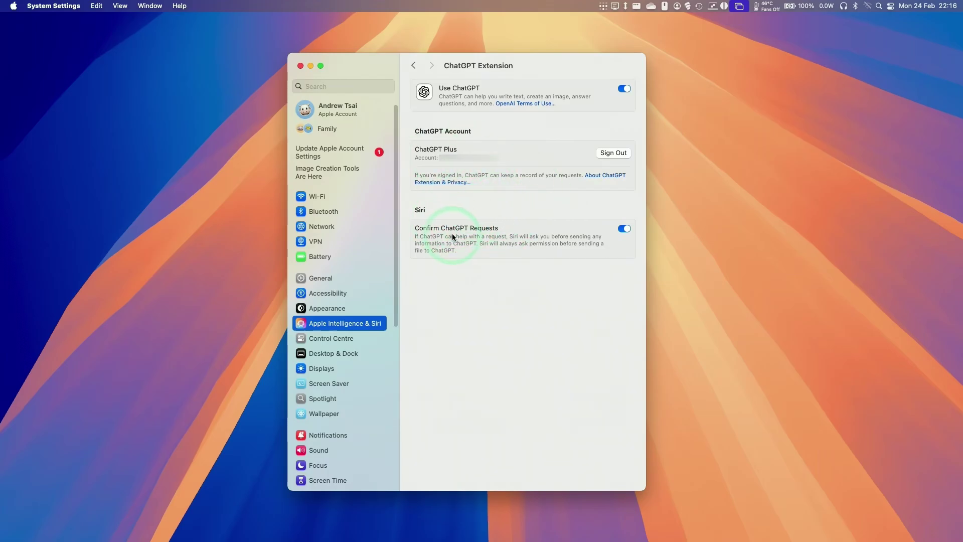
Step: Minimize System Settings and ask Siri by voice for an essay on whether God's existence is plausible
key(super+m)
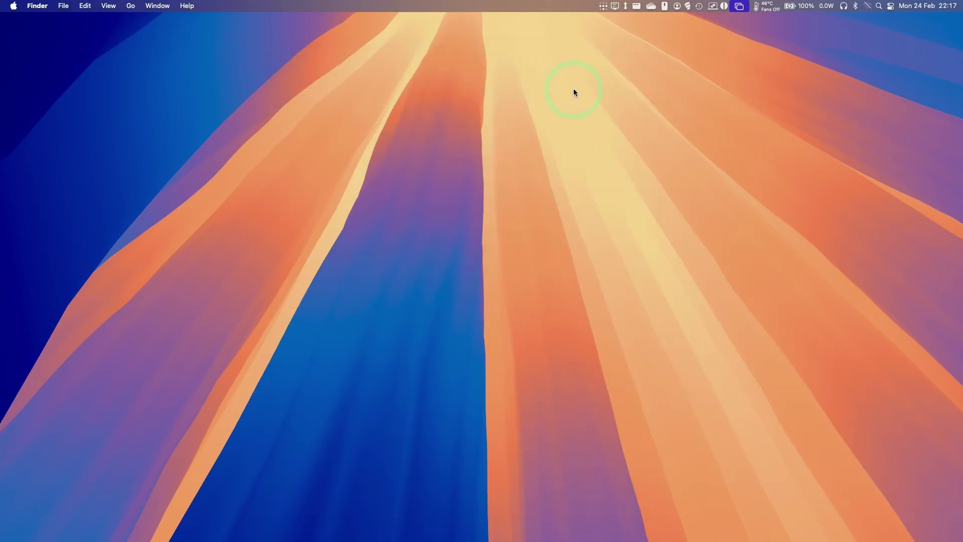
key(super)
key(super)
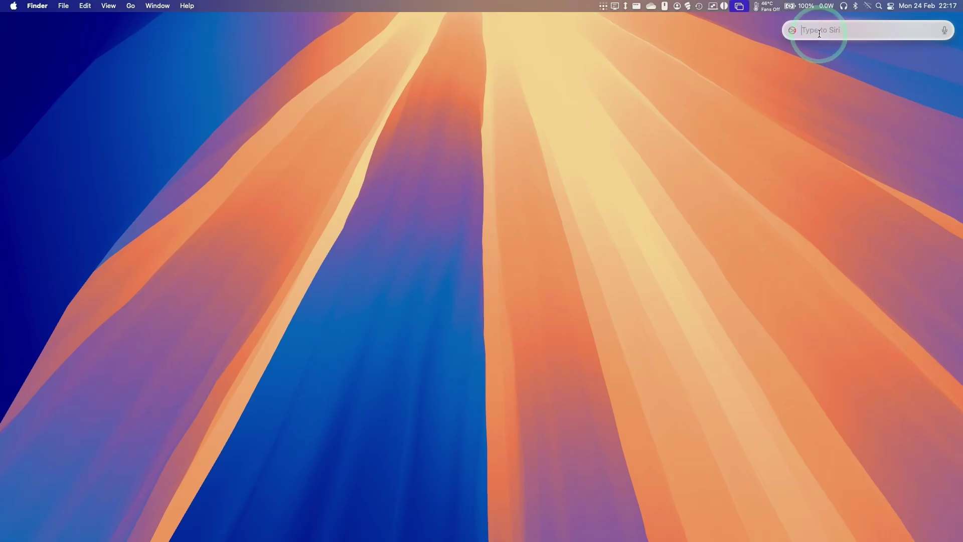
click(945, 31)
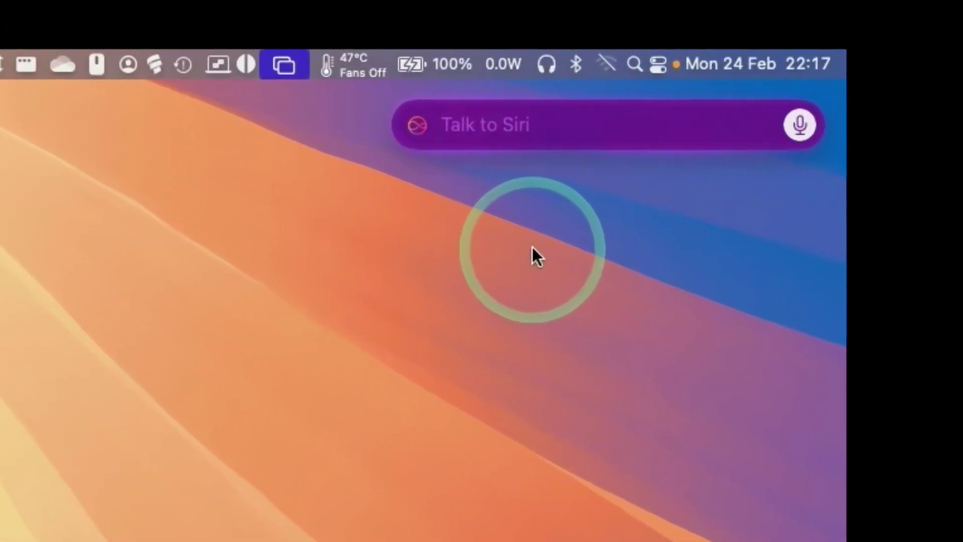
text(Hi Siri can you write me an)
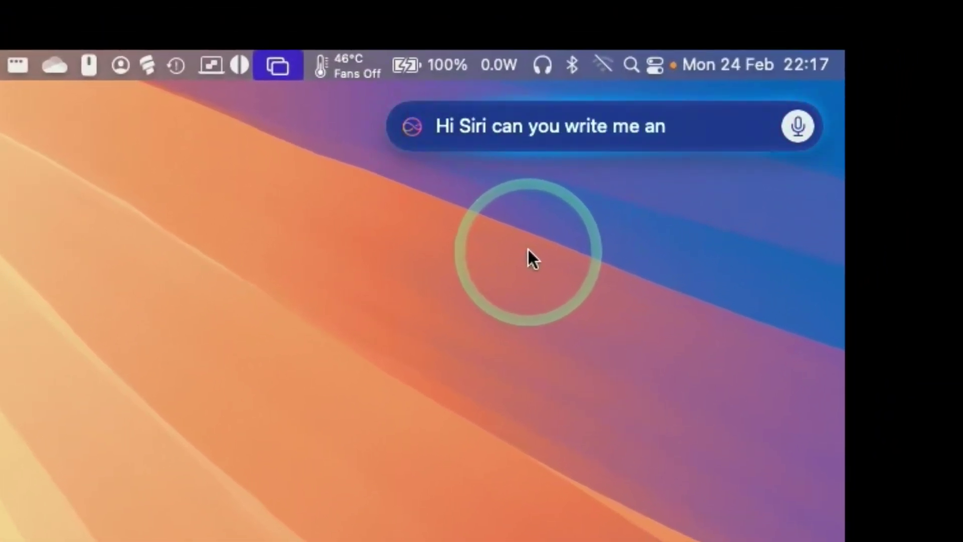
text( essay about the existence)
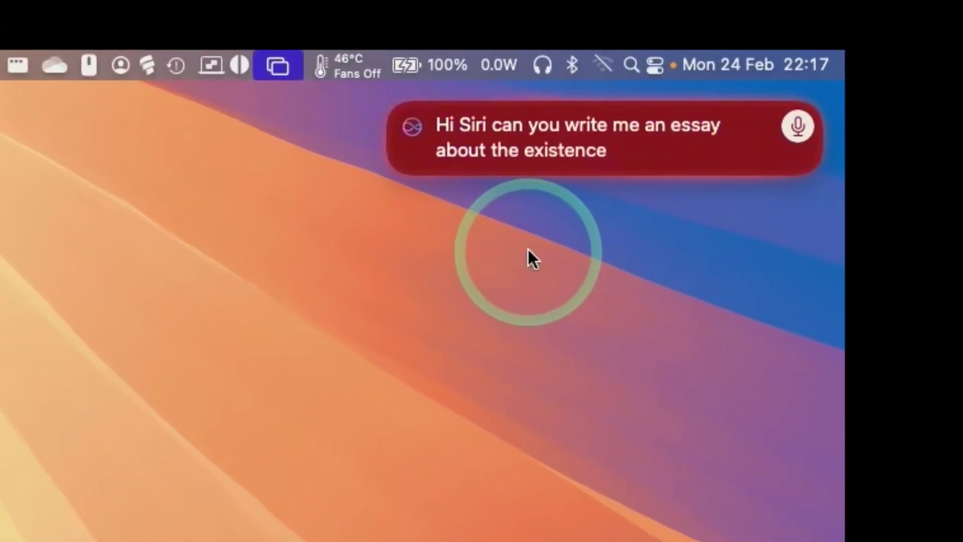
text( of God and whether it's plausible or not)
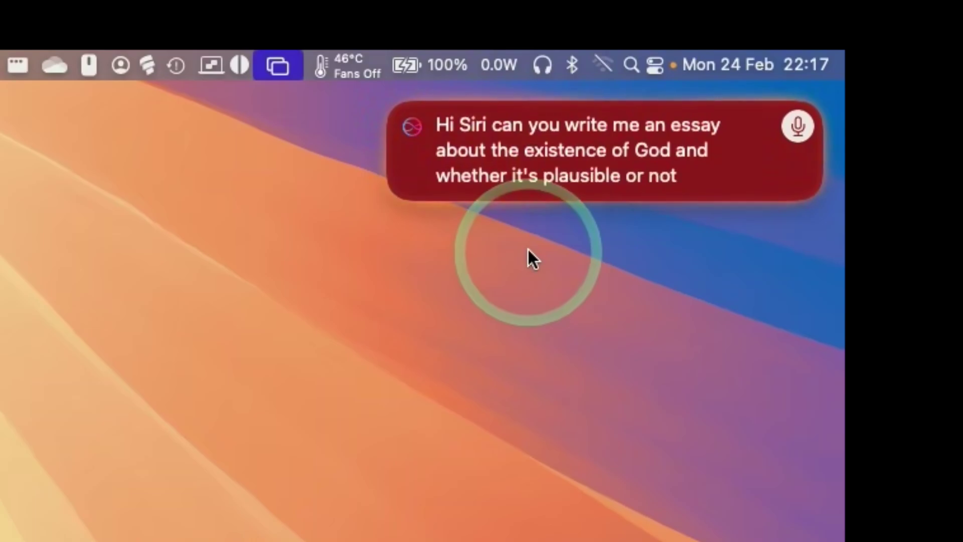
key(Return)
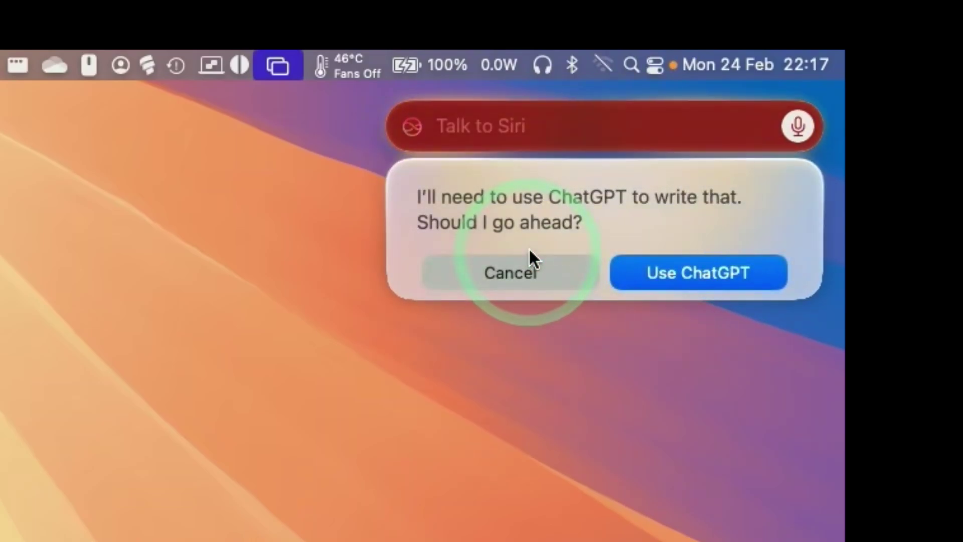
Step: Have ChatGPT write the essay on God's existence, scroll through it, then close the answer
click(697, 276)
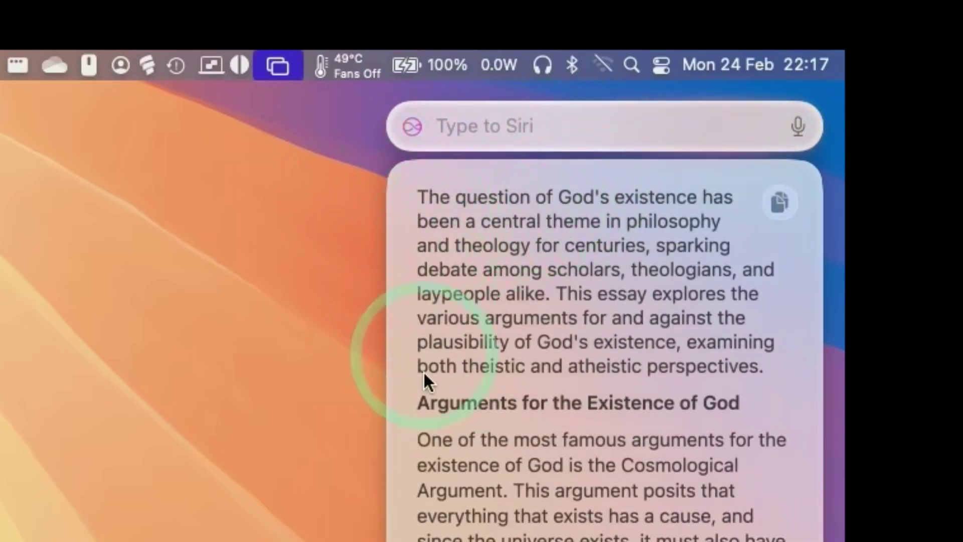
scroll(480, 395, down, 5)
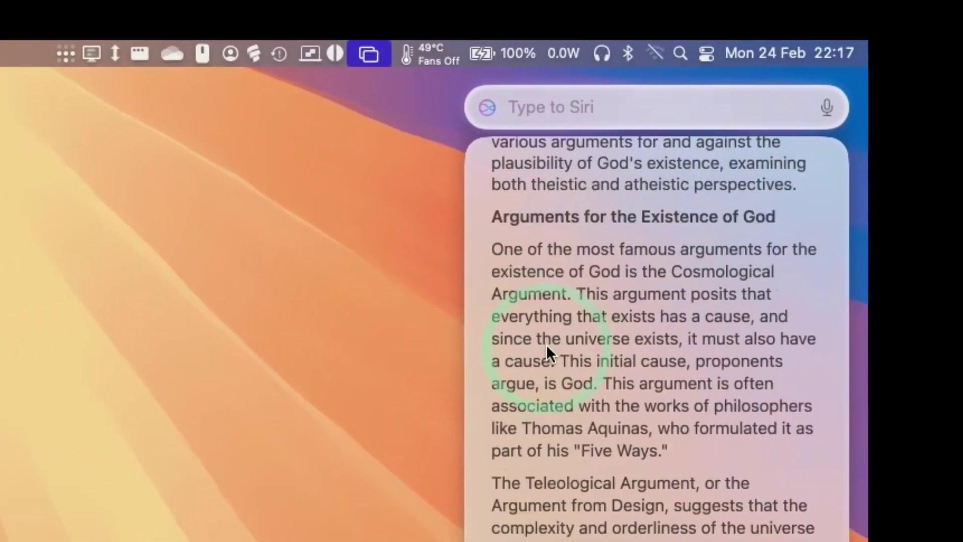
scroll(547, 344, down, 10)
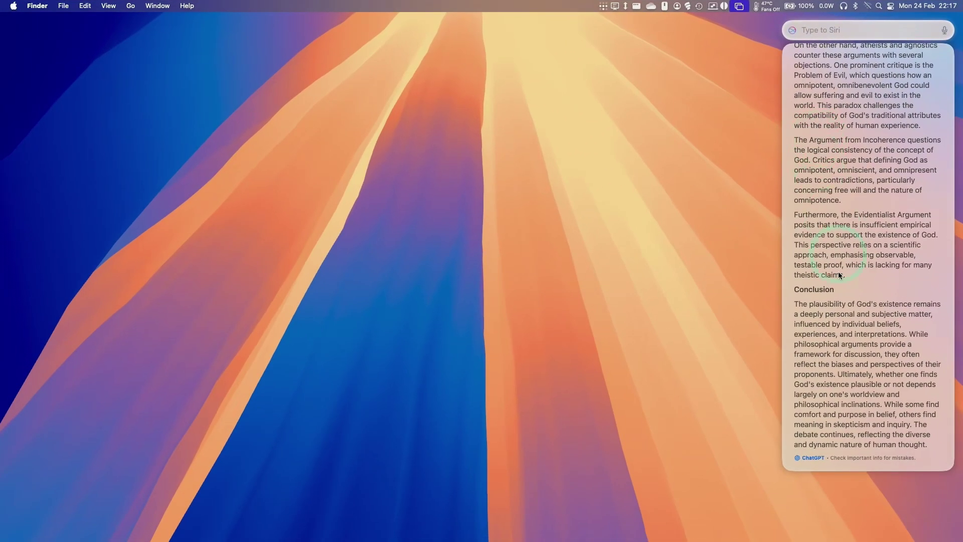
scroll(859, 445, up, 15)
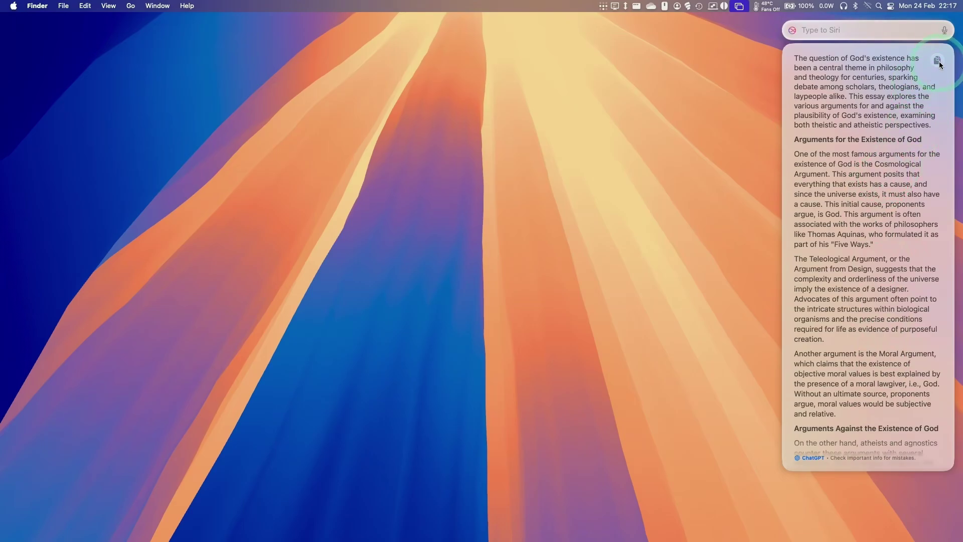
click(786, 59)
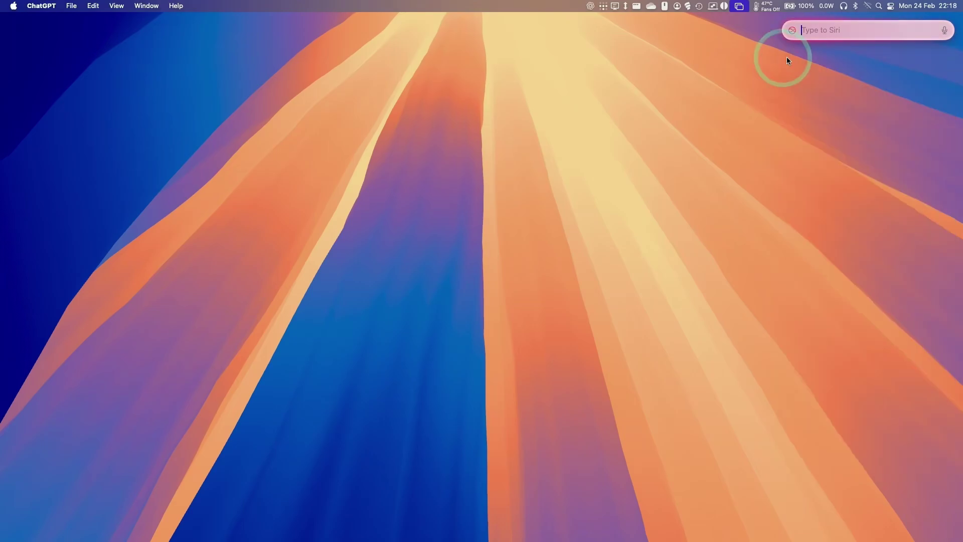